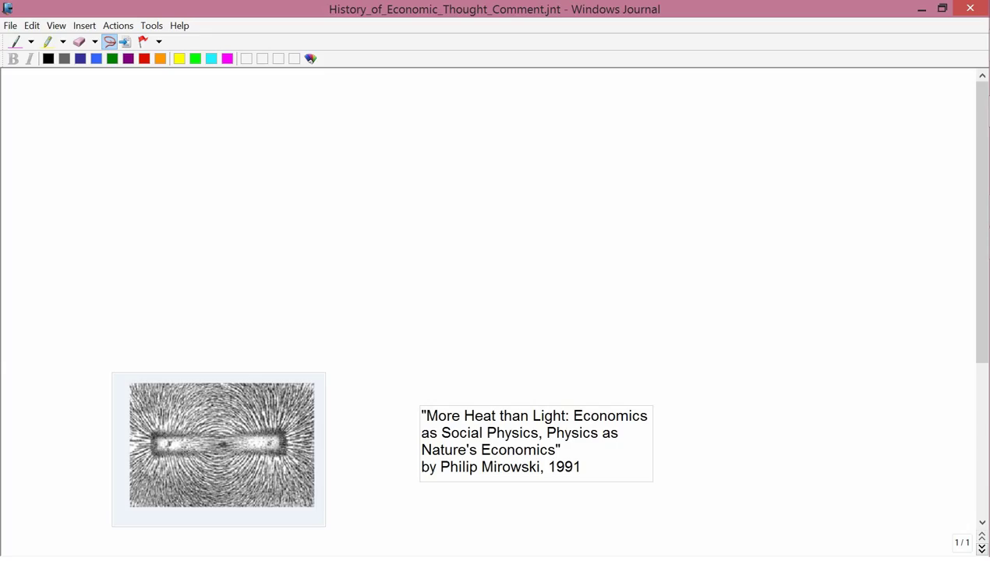
Switch from the lasso selection to the Pen tool for freehand ink.
{"action": "left_click", "coordinate": [15, 41]}
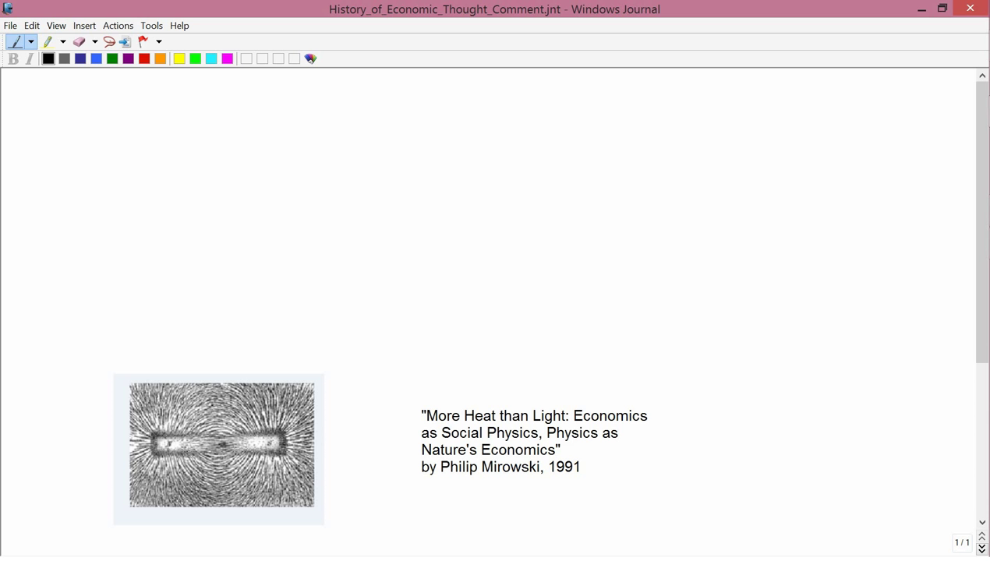
Draw X–Y axes, two indifference curves and a budget line tangent to one curve.
{"action": "mouse_move", "coordinate": [163, 96]}
{"action": "left_mouse_down"}
{"action": "mouse_move", "coordinate": [165, 205]}
{"action": "mouse_move", "coordinate": [317, 203]}
{"action": "mouse_move", "coordinate": [313, 232]}
{"action": "left_mouse_up"}
{"action": "left_click_drag", "start_coordinate": [312, 216], "coordinate": [301, 232]}
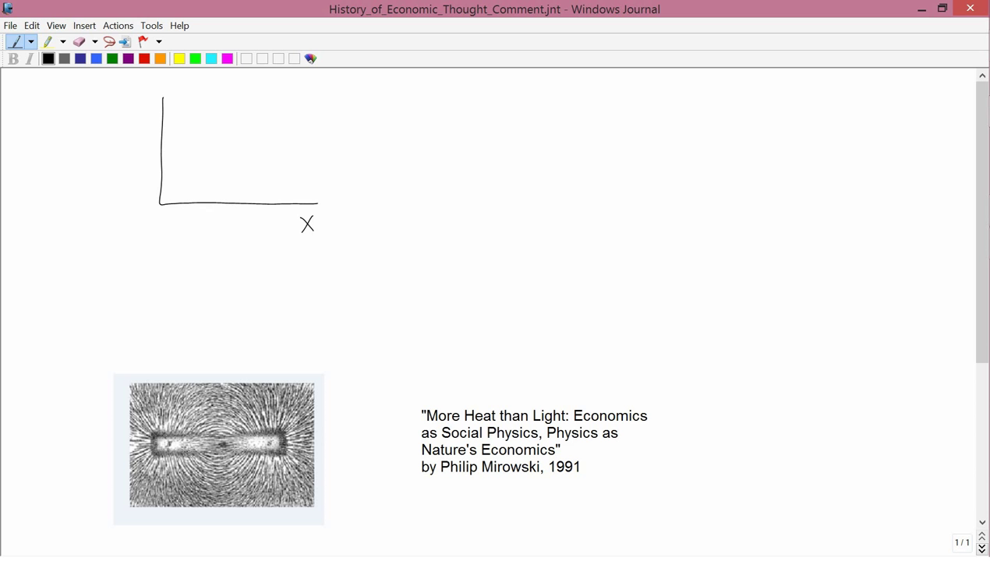
{"action": "left_click_drag", "start_coordinate": [116, 92], "coordinate": [122, 120]}
{"action": "mouse_move", "coordinate": [183, 108]}
{"action": "left_mouse_down"}
{"action": "mouse_move", "coordinate": [193, 173]}
{"action": "mouse_move", "coordinate": [258, 200]}
{"action": "mouse_move", "coordinate": [274, 180]}
{"action": "left_mouse_up"}
{"action": "mouse_move", "coordinate": [229, 98]}
{"action": "left_mouse_down"}
{"action": "mouse_move", "coordinate": [258, 140]}
{"action": "mouse_move", "coordinate": [309, 156]}
{"action": "left_mouse_up"}
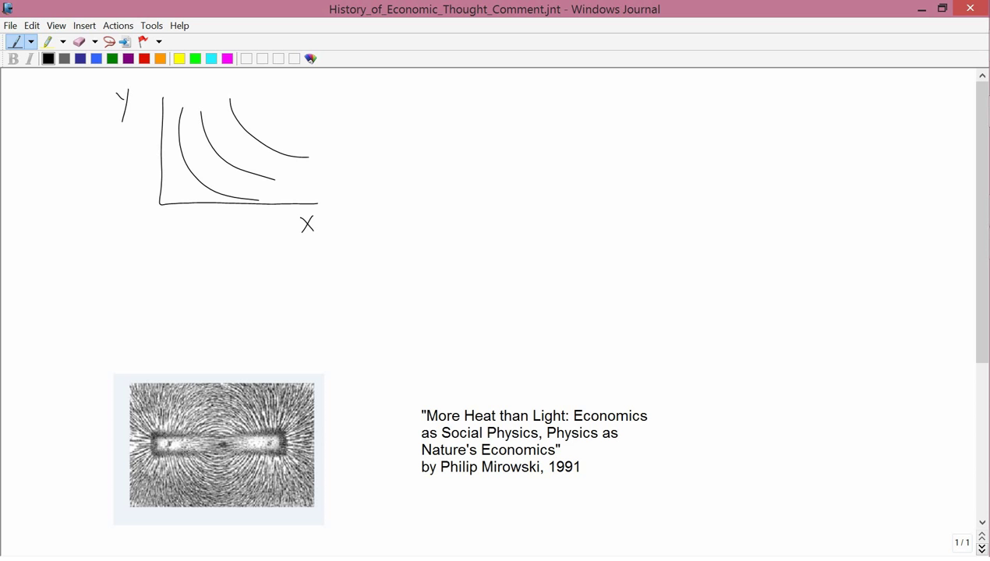
{"action": "left_click_drag", "start_coordinate": [162, 109], "coordinate": [282, 206]}
Draw second axes labelled F, plus a first curve with a tangent line and dot.
{"action": "mouse_move", "coordinate": [436, 100]}
{"action": "left_mouse_down"}
{"action": "mouse_move", "coordinate": [434, 210]}
{"action": "mouse_move", "coordinate": [599, 203]}
{"action": "mouse_move", "coordinate": [586, 226]}
{"action": "left_mouse_up"}
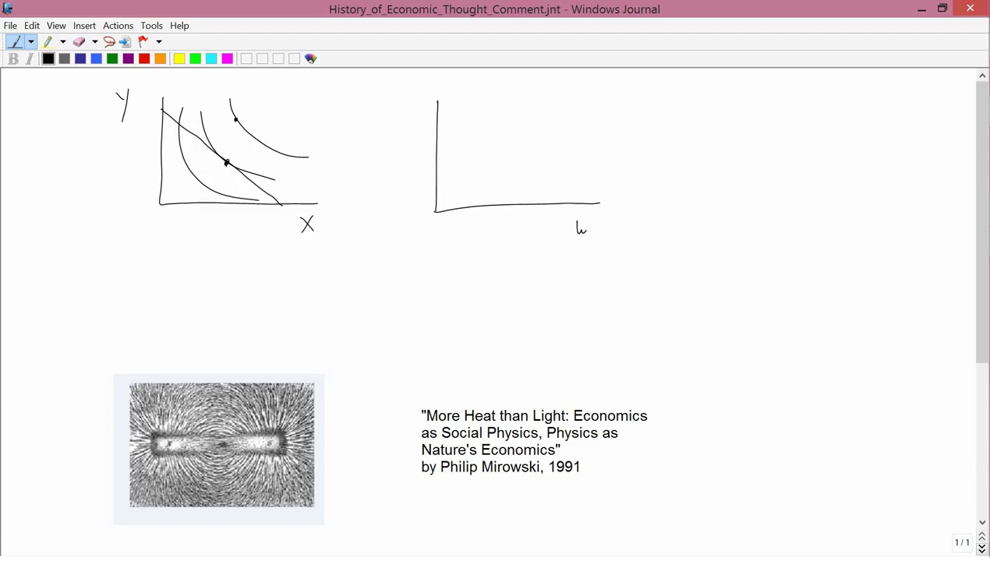
{"action": "mouse_move", "coordinate": [402, 99]}
{"action": "left_mouse_down"}
{"action": "mouse_move", "coordinate": [402, 116]}
{"action": "mouse_move", "coordinate": [412, 96]}
{"action": "left_mouse_up"}
{"action": "left_click_drag", "start_coordinate": [402, 107], "coordinate": [410, 105]}
{"action": "mouse_move", "coordinate": [464, 106]}
{"action": "left_mouse_down"}
{"action": "mouse_move", "coordinate": [506, 185]}
{"action": "mouse_move", "coordinate": [555, 188]}
{"action": "left_mouse_up"}
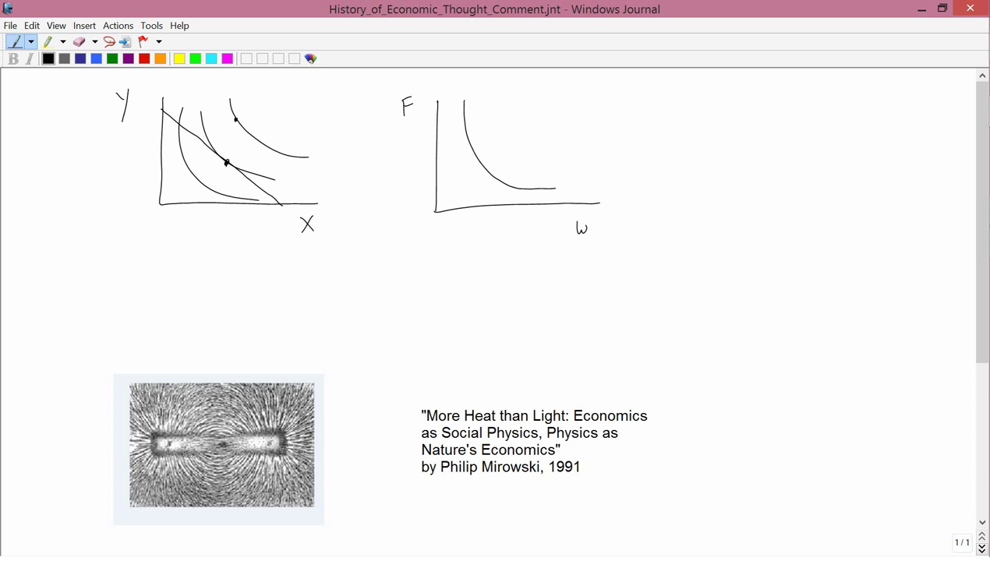
{"action": "left_click_drag", "start_coordinate": [445, 111], "coordinate": [520, 218]}
{"action": "left_click_drag", "start_coordinate": [478, 161], "coordinate": [483, 167]}
Add outer curves to the F–W graph with a second tangent line and dot.
{"action": "mouse_move", "coordinate": [514, 89]}
{"action": "left_mouse_down"}
{"action": "mouse_move", "coordinate": [517, 134]}
{"action": "mouse_move", "coordinate": [565, 170]}
{"action": "left_mouse_up"}
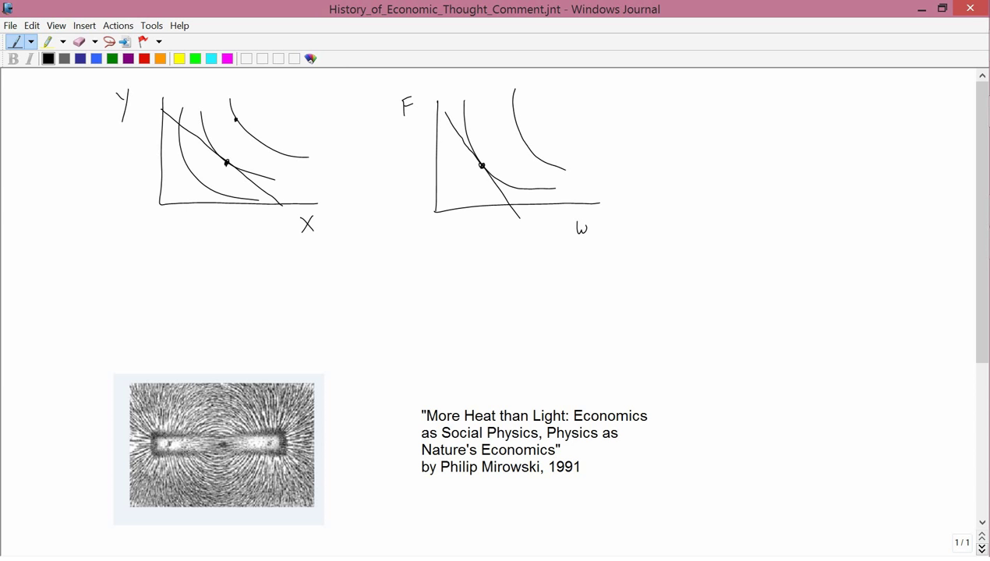
{"action": "mouse_move", "coordinate": [510, 133]}
{"action": "left_mouse_down"}
{"action": "mouse_move", "coordinate": [538, 167]}
{"action": "mouse_move", "coordinate": [531, 158]}
{"action": "left_mouse_up"}
{"action": "mouse_move", "coordinate": [541, 84]}
{"action": "left_mouse_down"}
{"action": "mouse_move", "coordinate": [587, 157]}
{"action": "mouse_move", "coordinate": [566, 98]}
{"action": "mouse_move", "coordinate": [604, 148]}
{"action": "left_mouse_up"}
{"action": "left_click_drag", "start_coordinate": [445, 113], "coordinate": [531, 207]}
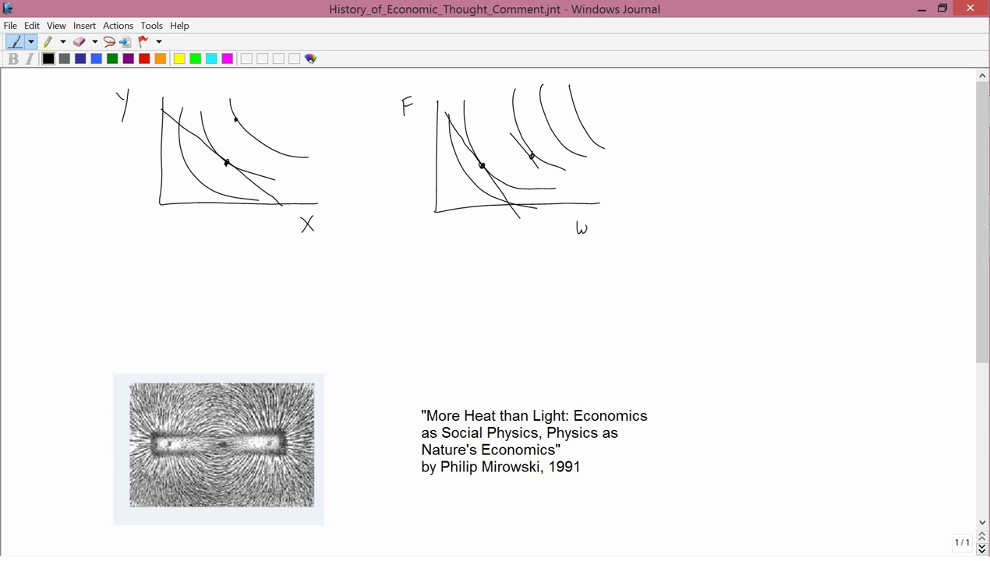
Switch the ink to magenta, circle the book citation, then undo the circle.
{"action": "left_click", "coordinate": [227, 59]}
{"action": "mouse_move", "coordinate": [453, 379]}
{"action": "left_mouse_down"}
{"action": "mouse_move", "coordinate": [555, 508]}
{"action": "mouse_move", "coordinate": [516, 357]}
{"action": "left_mouse_up"}
{"action": "key", "text": "ctrl+z"}
Mark the N and S poles on the magnet and trace a magenta field line.
{"action": "left_click_drag", "start_coordinate": [169, 441], "coordinate": [174, 440]}
{"action": "left_click_drag", "start_coordinate": [273, 434], "coordinate": [268, 443]}
{"action": "mouse_move", "coordinate": [156, 436]}
{"action": "left_mouse_down"}
{"action": "mouse_move", "coordinate": [187, 455]}
{"action": "mouse_move", "coordinate": [280, 456]}
{"action": "mouse_move", "coordinate": [212, 434]}
{"action": "left_mouse_up"}
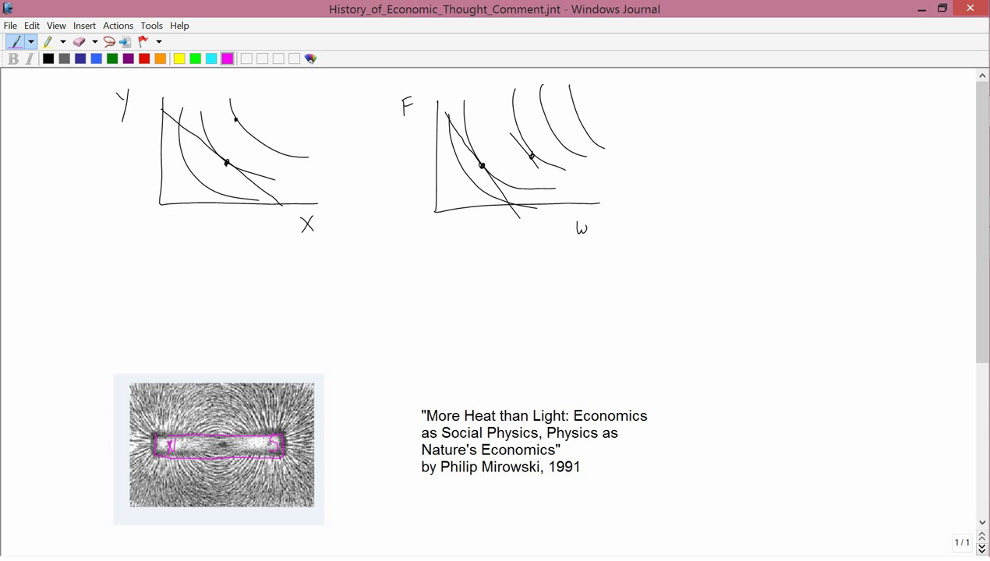
Draw four magenta field arcs around the magnet, then undo the field lines and S mark.
{"action": "left_click_drag", "start_coordinate": [247, 431], "coordinate": [197, 431]}
{"action": "left_click_drag", "start_coordinate": [246, 459], "coordinate": [196, 460]}
{"action": "mouse_move", "coordinate": [260, 425]}
{"action": "left_mouse_down"}
{"action": "mouse_move", "coordinate": [185, 428]}
{"action": "mouse_move", "coordinate": [268, 459]}
{"action": "mouse_move", "coordinate": [243, 367]}
{"action": "mouse_move", "coordinate": [166, 428]}
{"action": "left_mouse_up"}
{"action": "left_click_drag", "start_coordinate": [298, 444], "coordinate": [284, 458]}
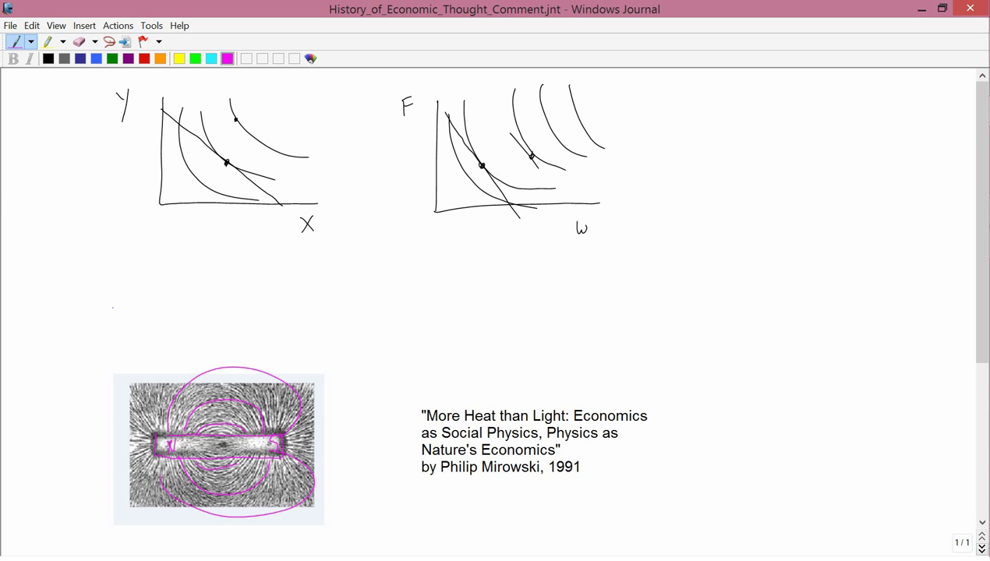
{"action": "key", "text": "ctrl+z"}
{"action": "key", "text": "ctrl+z"}
{"action": "key", "text": "ctrl+z"}
{"action": "key", "text": "ctrl+z"}
{"action": "key", "text": "ctrl+z"}
{"action": "key", "text": "ctrl+z"}
{"action": "key", "text": "ctrl+z"}
{"action": "key", "text": "ctrl+z"}
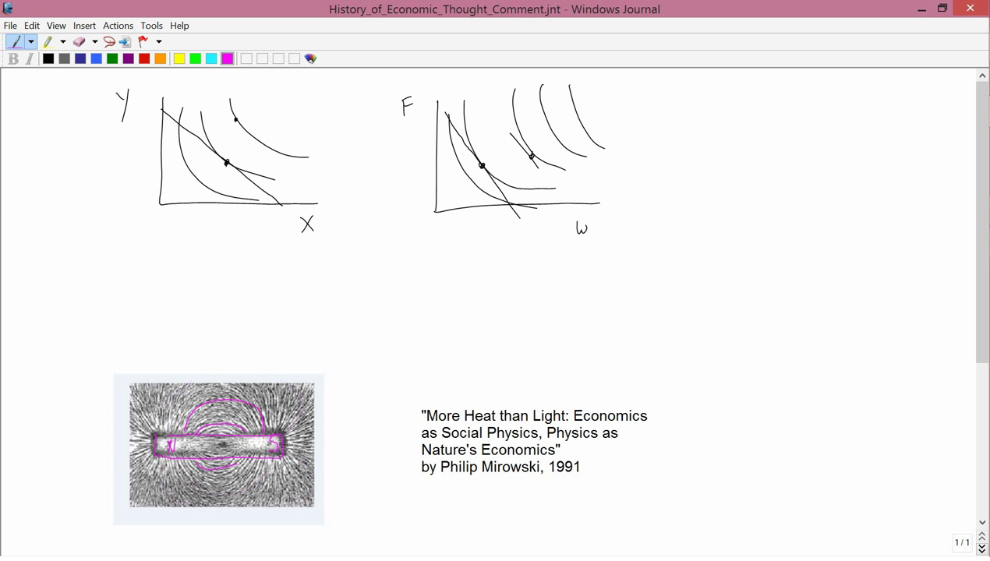
{"action": "key", "text": "ctrl+z"}
{"action": "key", "text": "ctrl+z"}
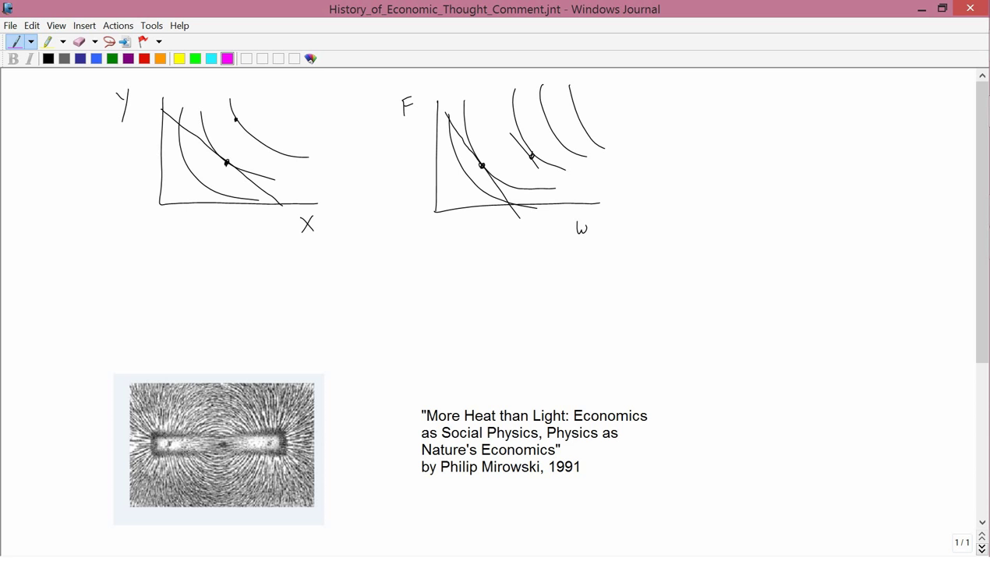
Undo a stray magenta axis stroke and switch the ink back to black.
{"action": "left_click_drag", "start_coordinate": [714, 232], "coordinate": [710, 382]}
{"action": "key", "text": "ctrl+z"}
{"action": "left_click", "coordinate": [48, 59]}
Draw a third set of axes on the right with four convex curves.
{"action": "mouse_move", "coordinate": [738, 247]}
{"action": "left_mouse_down"}
{"action": "mouse_move", "coordinate": [740, 395]}
{"action": "mouse_move", "coordinate": [909, 382]}
{"action": "left_mouse_up"}
{"action": "mouse_move", "coordinate": [753, 265]}
{"action": "left_mouse_down"}
{"action": "mouse_move", "coordinate": [752, 323]}
{"action": "mouse_move", "coordinate": [847, 375]}
{"action": "left_mouse_up"}
{"action": "left_click_drag", "start_coordinate": [767, 243], "coordinate": [866, 352]}
{"action": "mouse_move", "coordinate": [787, 228]}
{"action": "left_mouse_down"}
{"action": "mouse_move", "coordinate": [804, 282]}
{"action": "mouse_move", "coordinate": [886, 335]}
{"action": "left_mouse_up"}
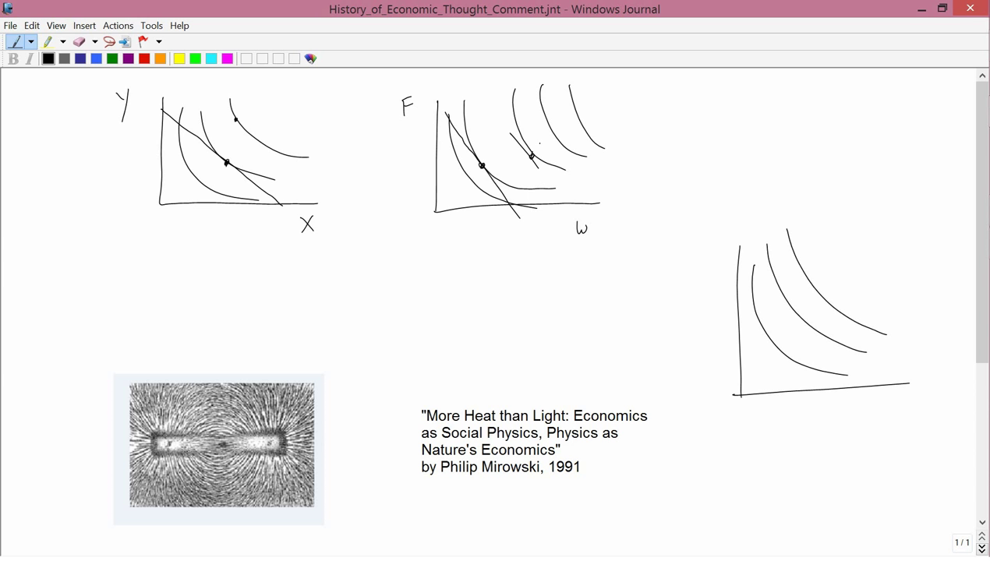
{"action": "left_click_drag", "start_coordinate": [802, 203], "coordinate": [904, 298]}
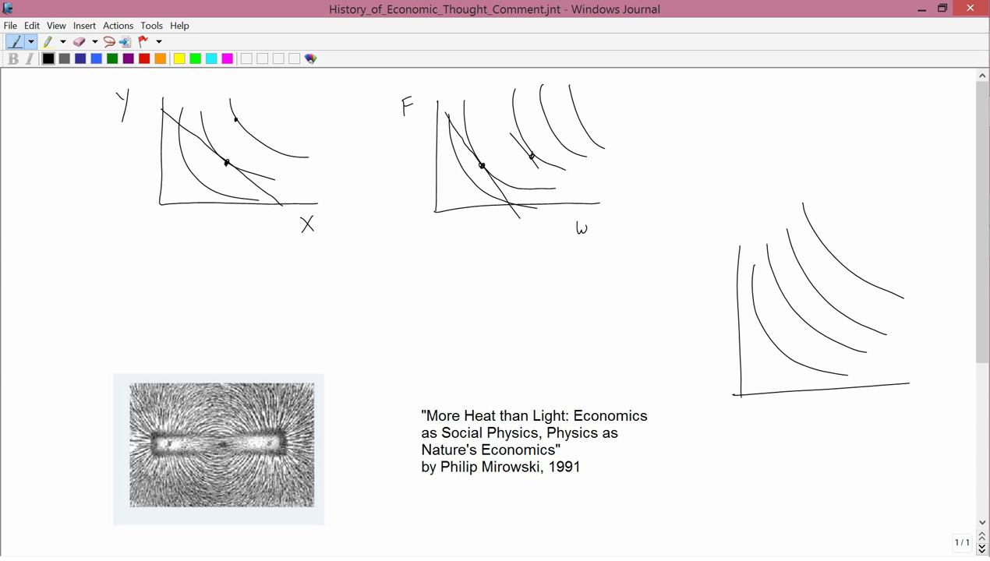